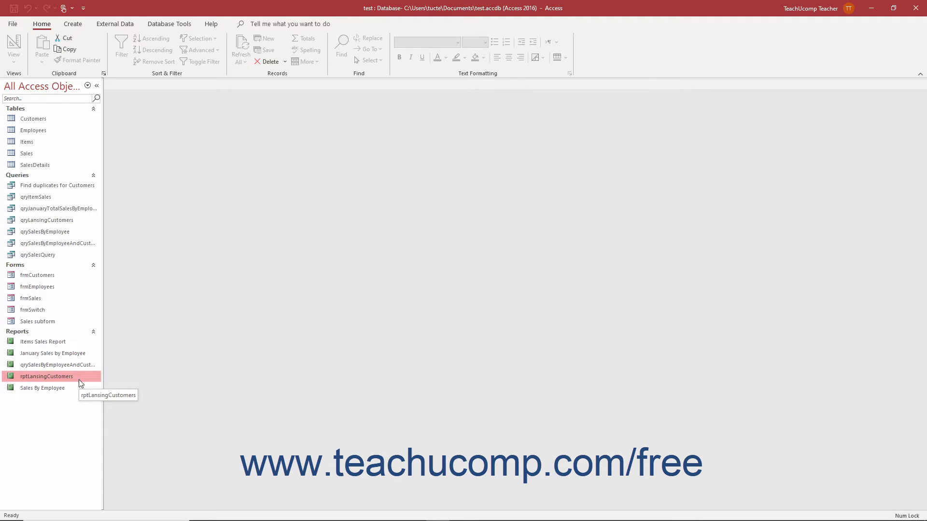
- Open the rptLansingCustomers report and drop down its View choices
double_click(79, 379)
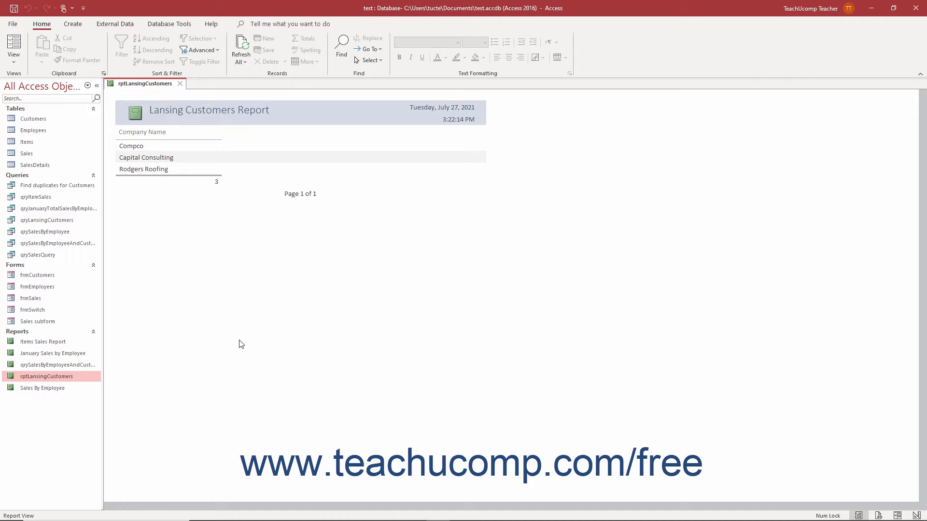
left_click(17, 63)
- Switch to Design View, enable Use Control Wizards, and stretch the Detail section much taller
left_click(46, 150)
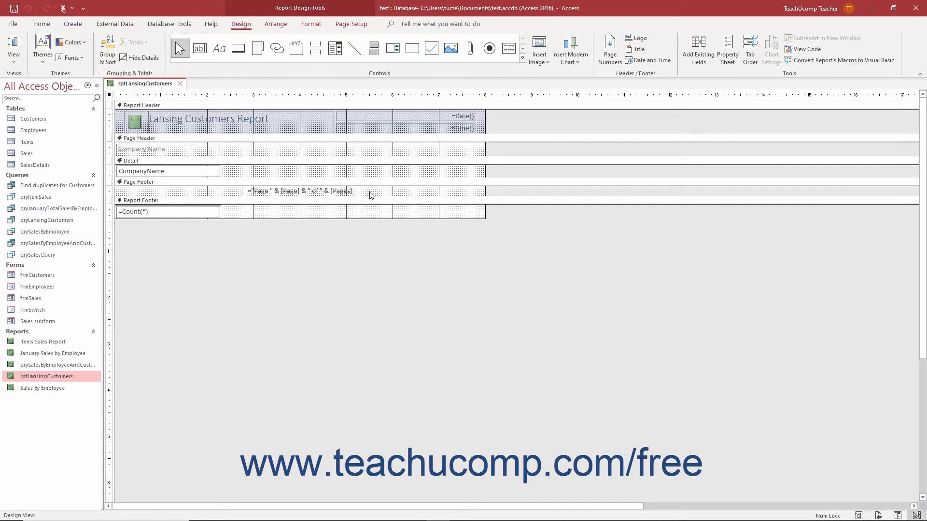
left_click(522, 58)
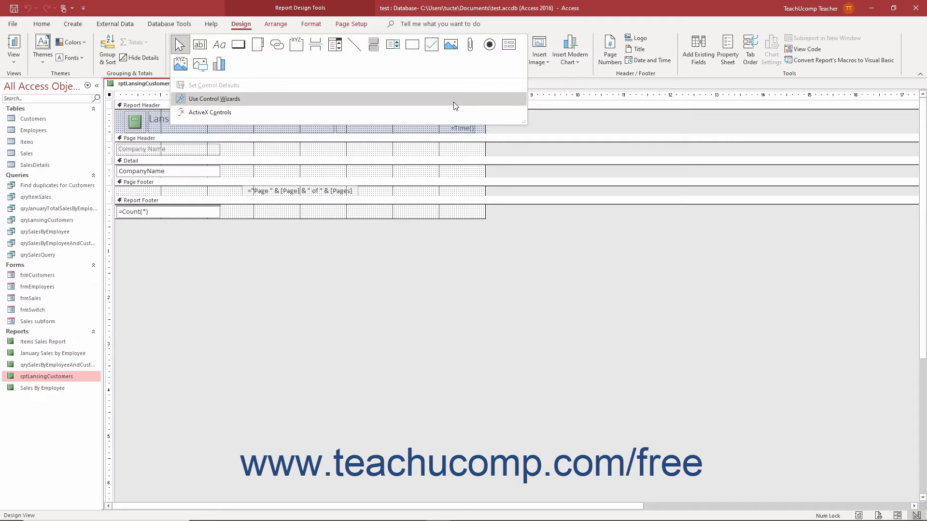
left_click(515, 27)
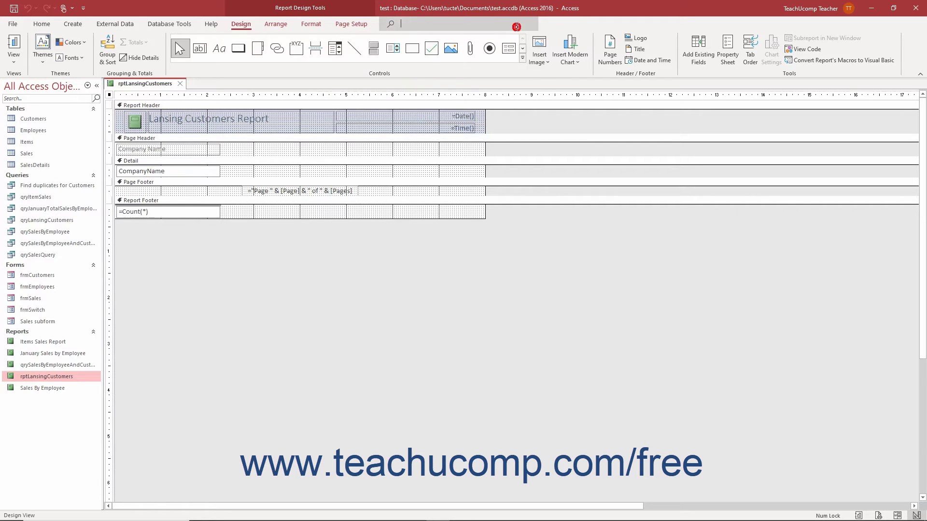
left_click(551, 28)
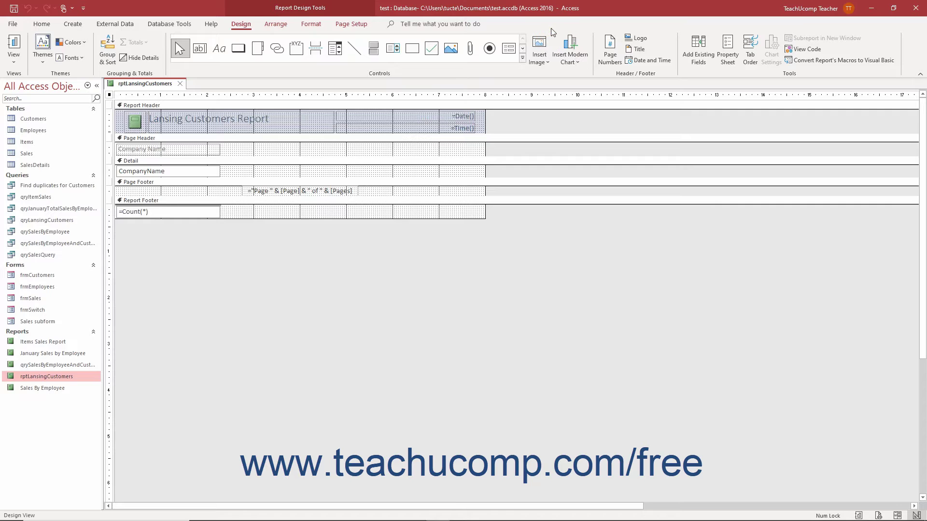
left_click_drag(424, 177, 417, 286)
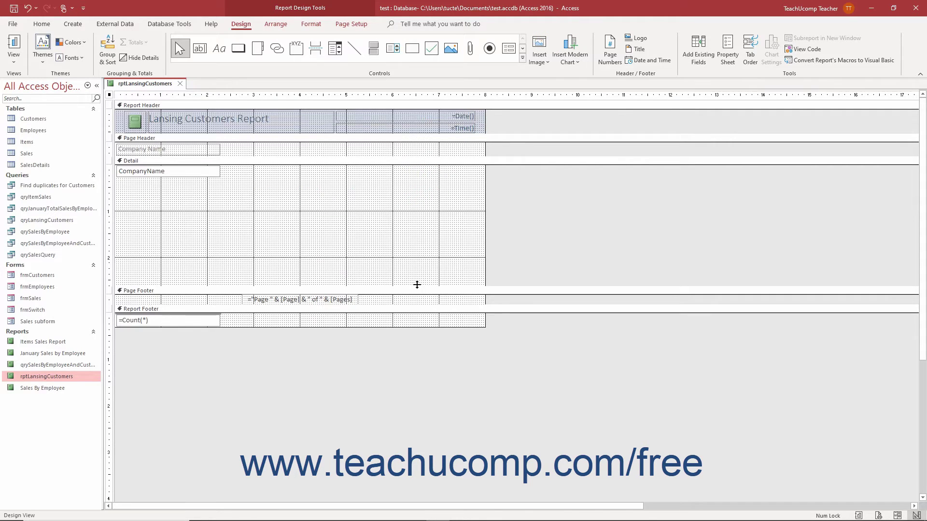
- Draw a Subform/Subreport control across the Detail section below CompanyName to launch the SubReport Wizard
left_click(515, 53)
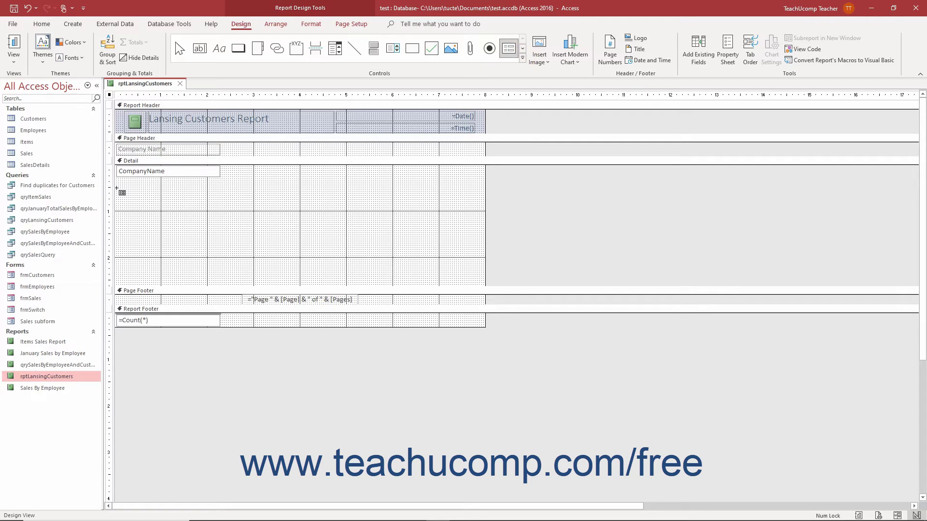
left_click_drag(118, 188, 483, 279)
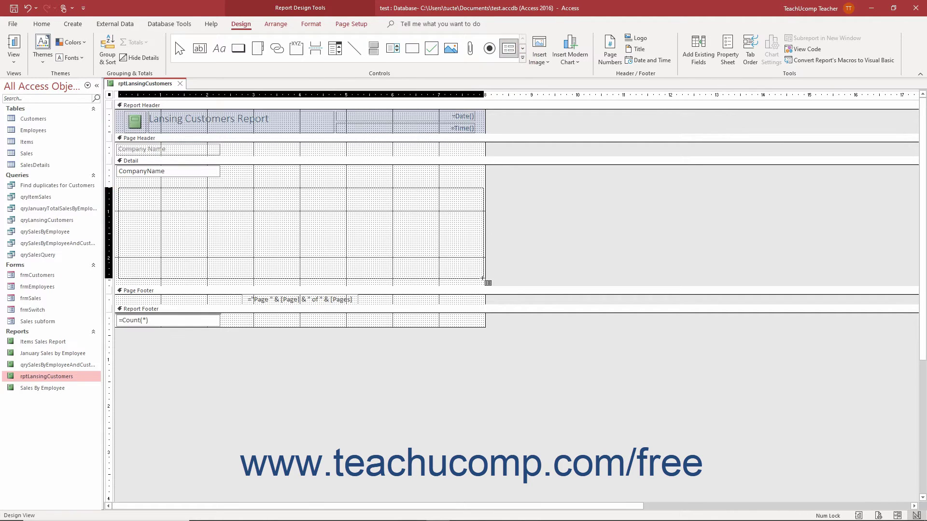
left_click_drag(483, 278, 483, 279)
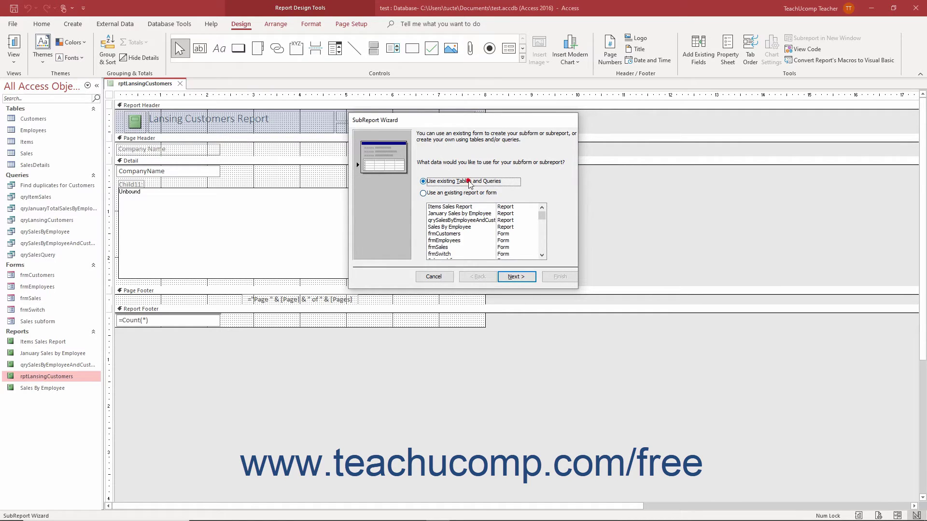
- Choose Use existing Tables and Queries as the subreport source and proceed to fields
left_click(464, 193)
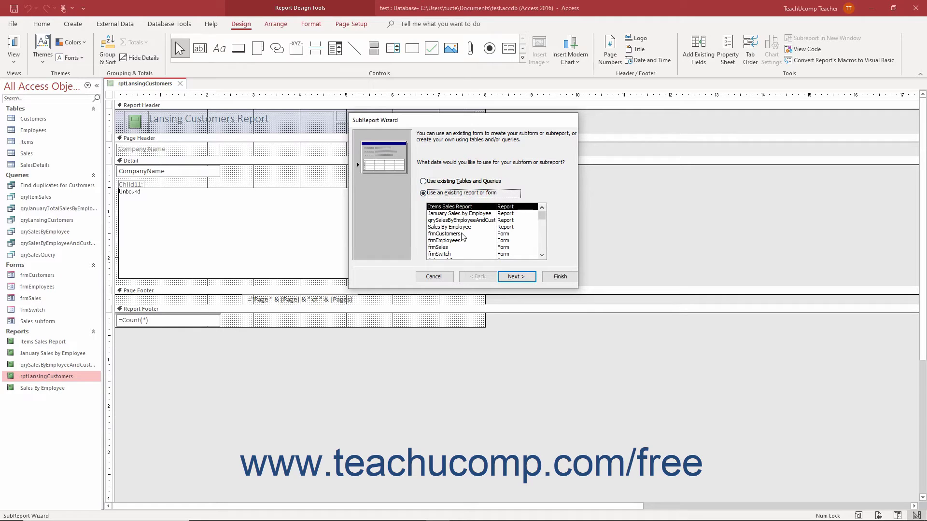
scroll(462, 236, "down", 1)
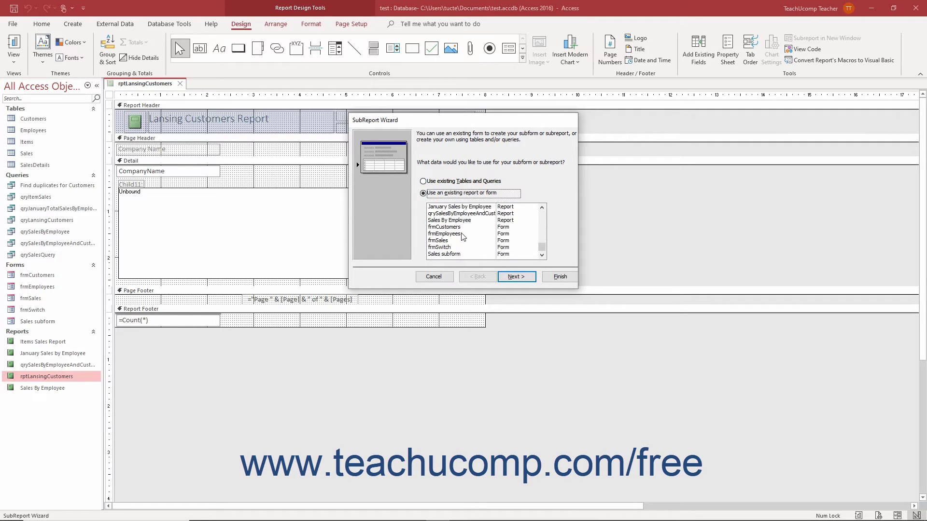
scroll(462, 236, "up", 1)
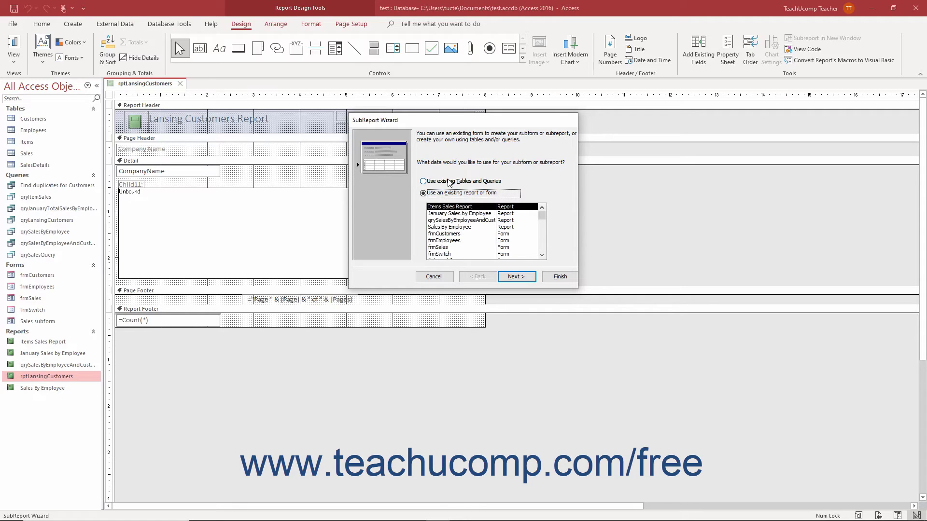
left_click(449, 181)
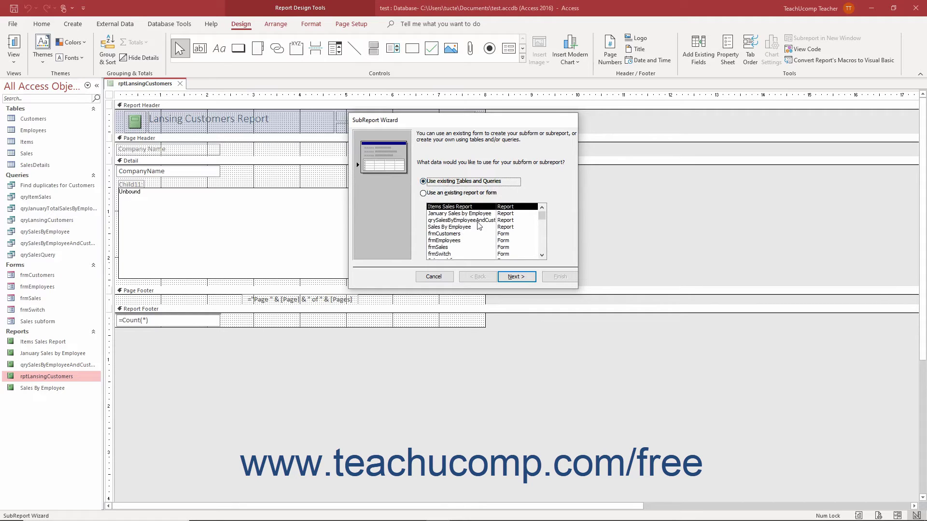
left_click(512, 279)
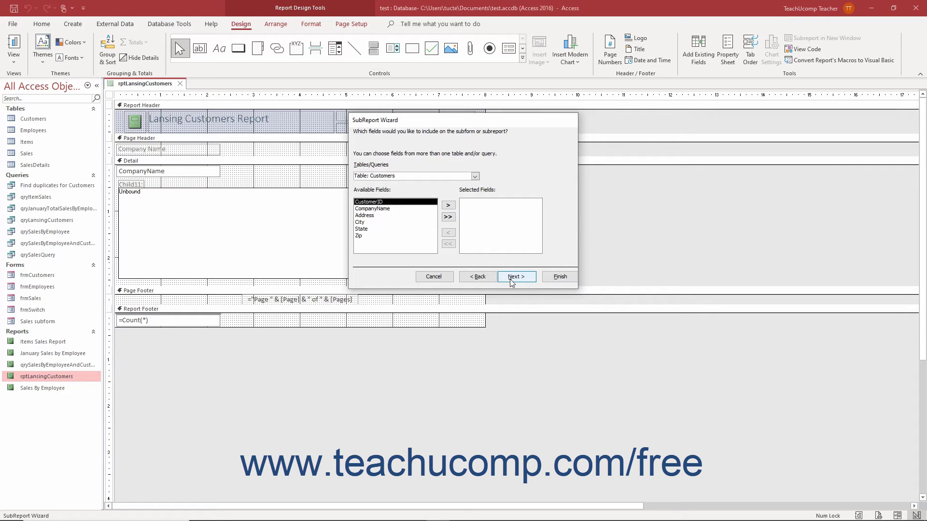
- Select Query: qrySalesQuery as the subreport's data source
left_click(474, 176)
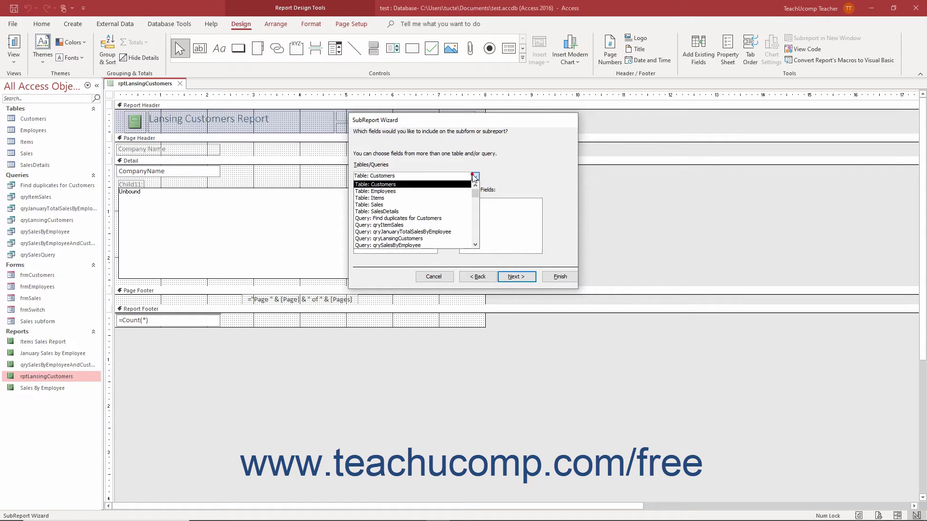
scroll(435, 227, "down", 1)
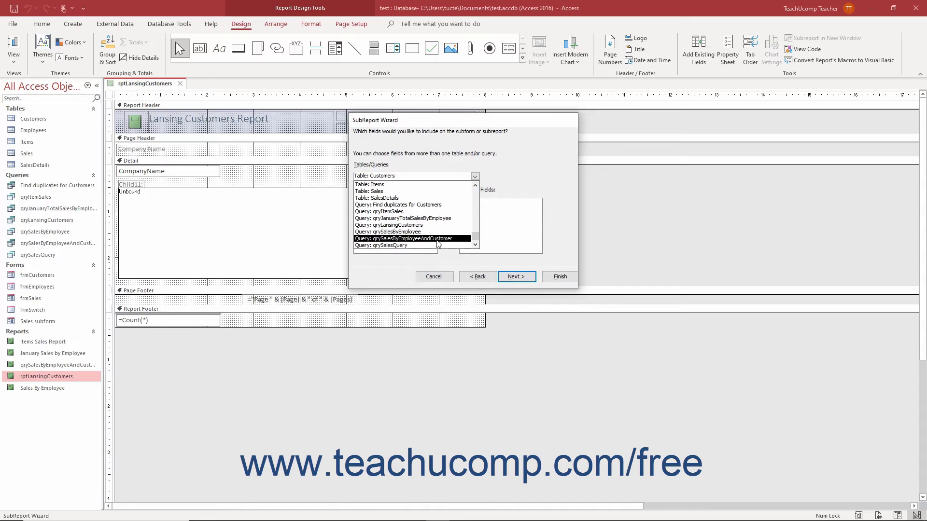
left_click(438, 245)
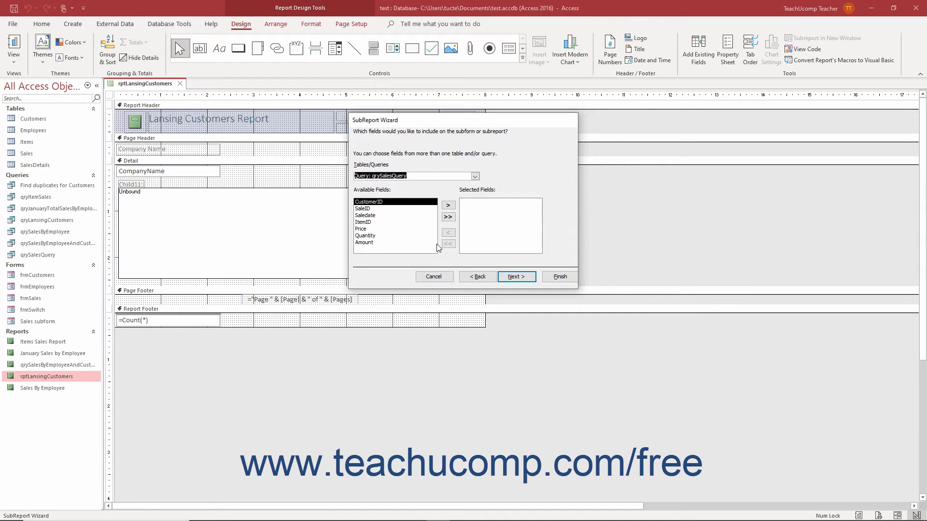
- Add CustomerID, SaleID, Saledate, ItemID and Amount as subreport fields and continue
left_click(448, 205)
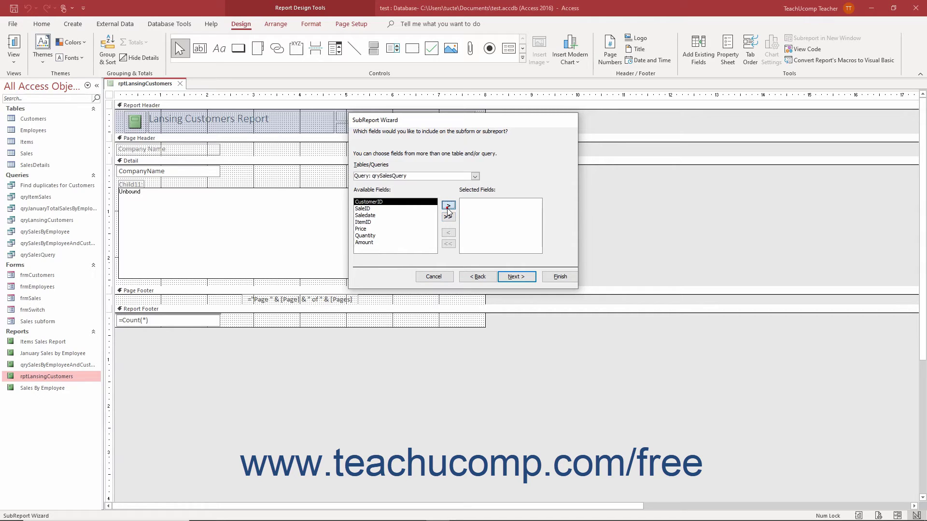
left_click(448, 205)
left_click(447, 205)
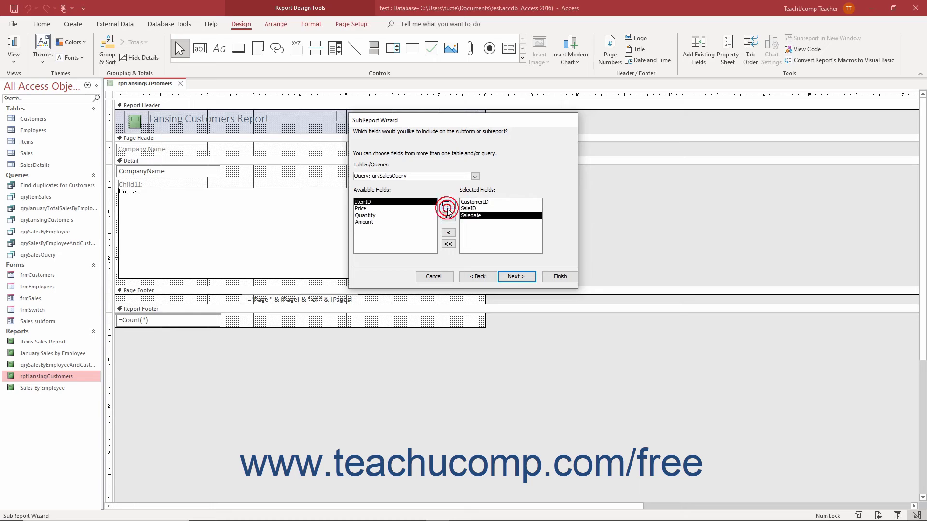
left_click(448, 206)
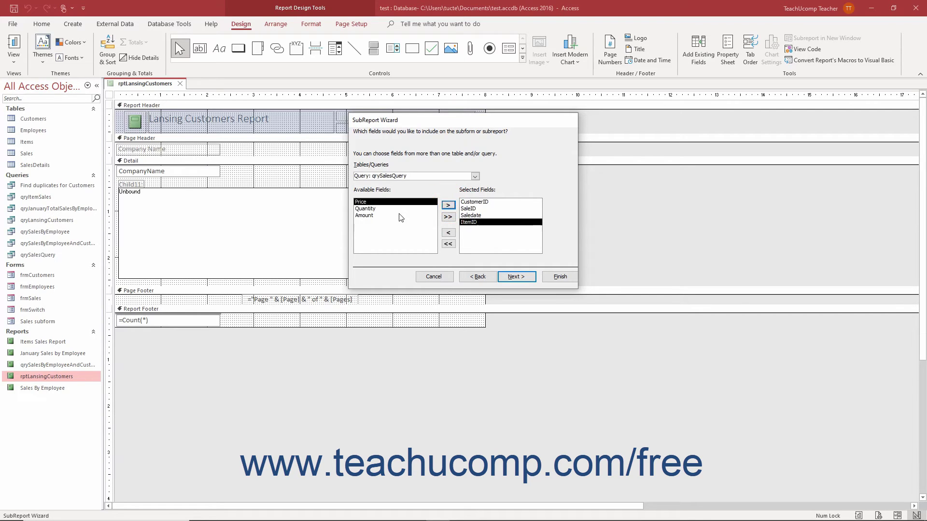
left_click(398, 215)
left_click(448, 206)
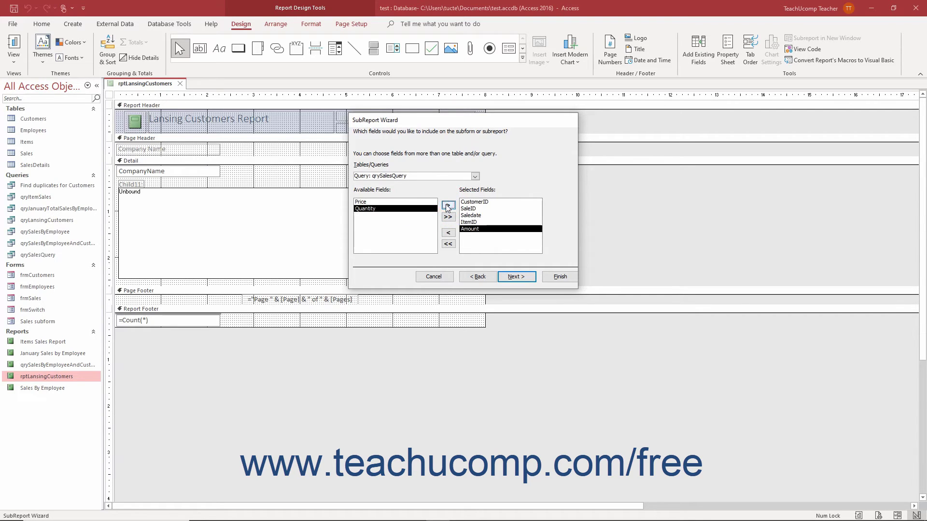
left_click(512, 277)
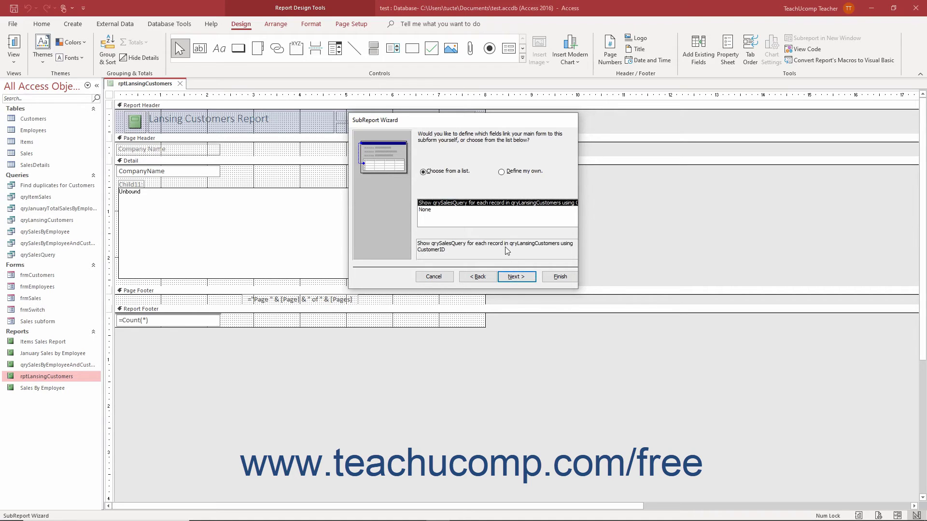
- Define a custom link using CustomerID for both the report and subreport fields
left_click(455, 173)
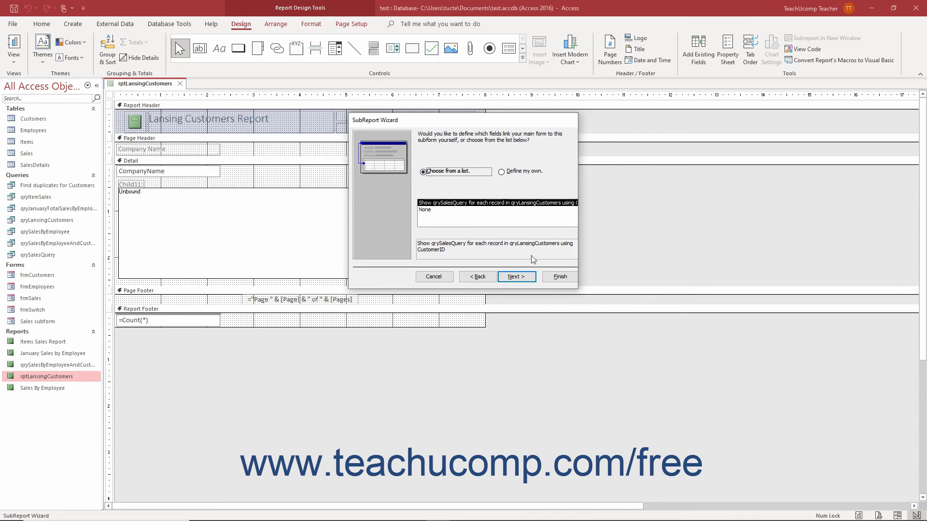
left_click(503, 172)
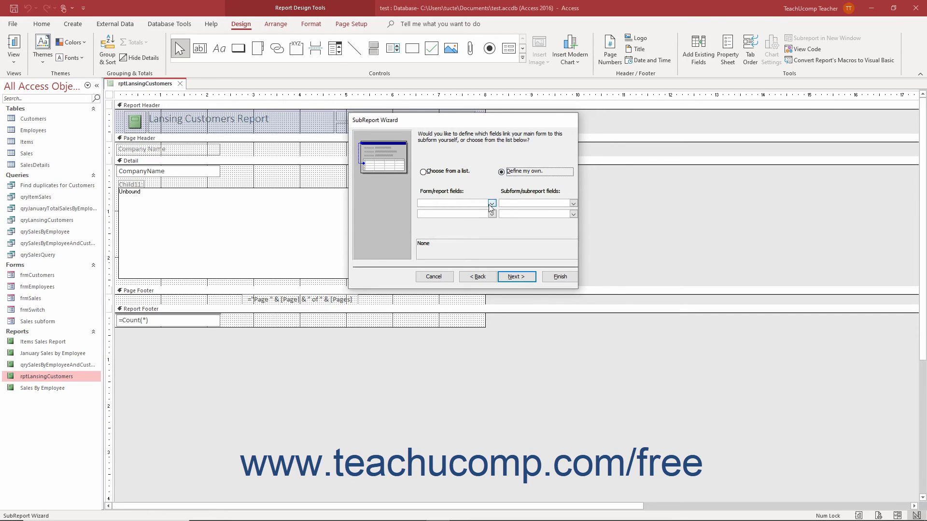
left_click(491, 204)
left_click(484, 218)
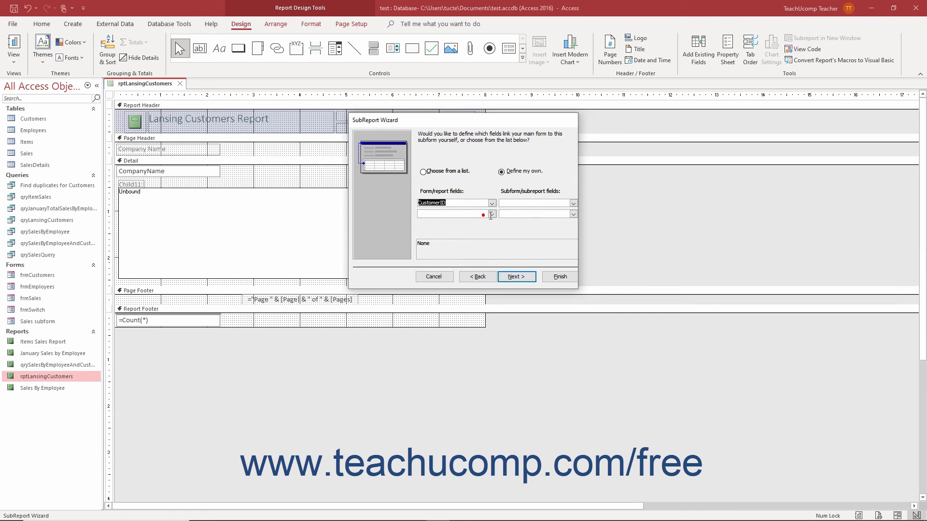
left_click(573, 203)
left_click(562, 218)
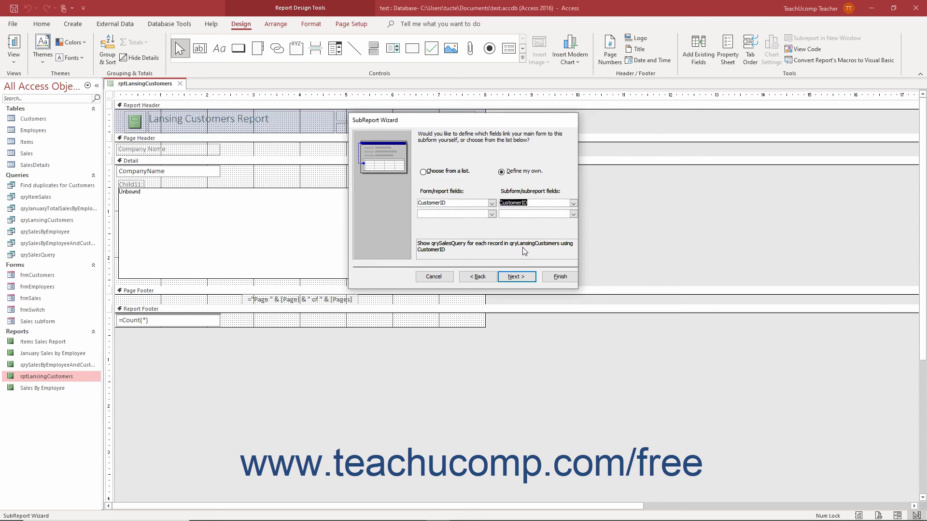
left_click(511, 277)
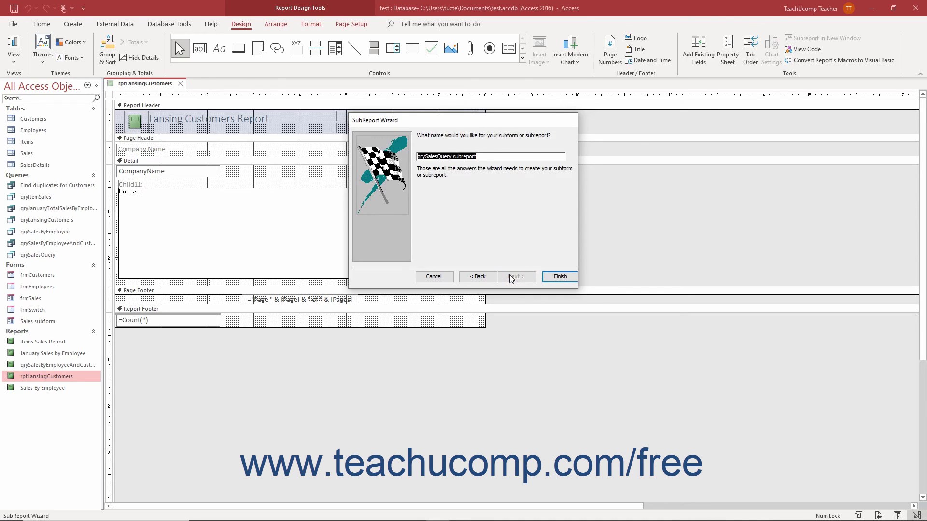
- Name the subreport 'Sales' and finish the wizard
type("Sales")
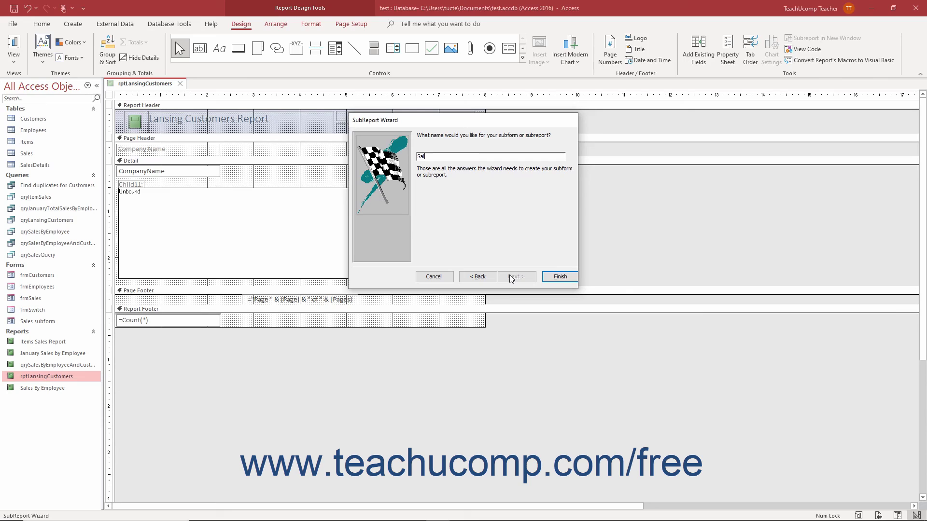
left_click(559, 276)
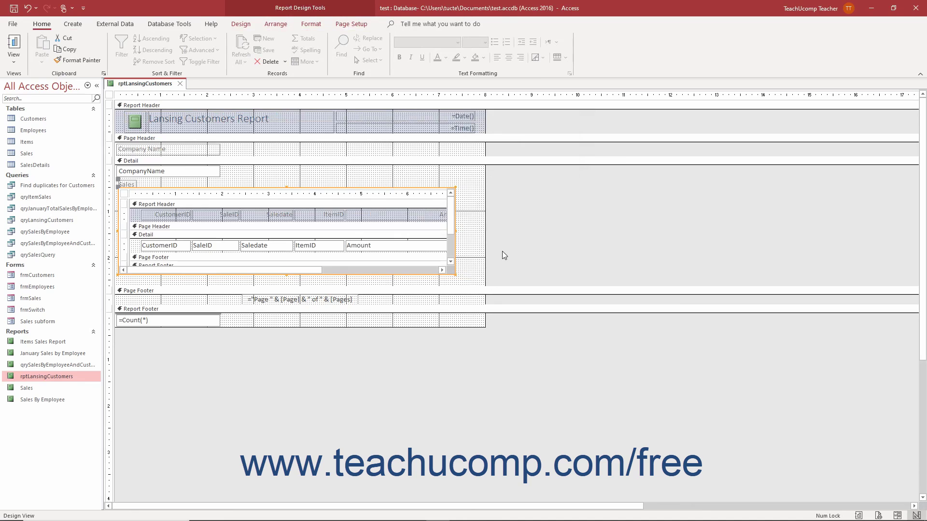
- Show rptLansingCustomers in Report View and scroll through each customer's Sales subreport
left_click(13, 43)
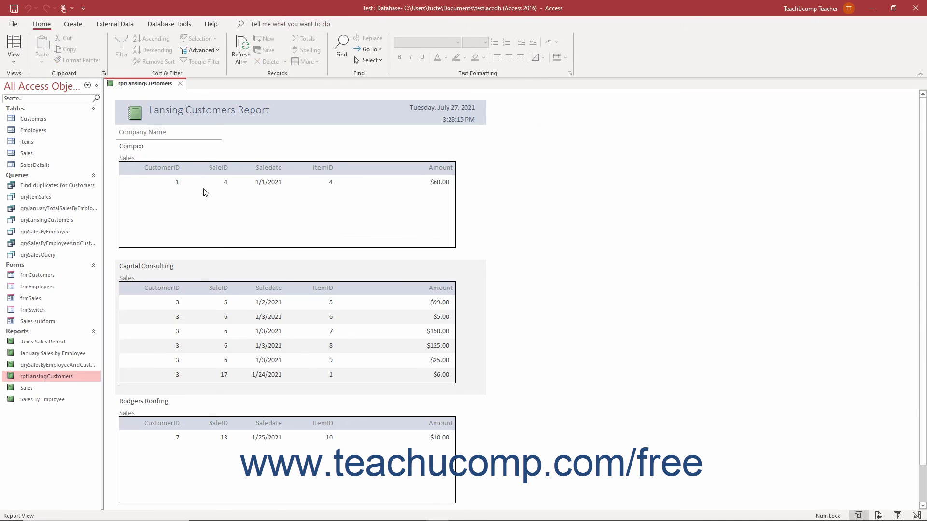
scroll(318, 311, "down", 3)
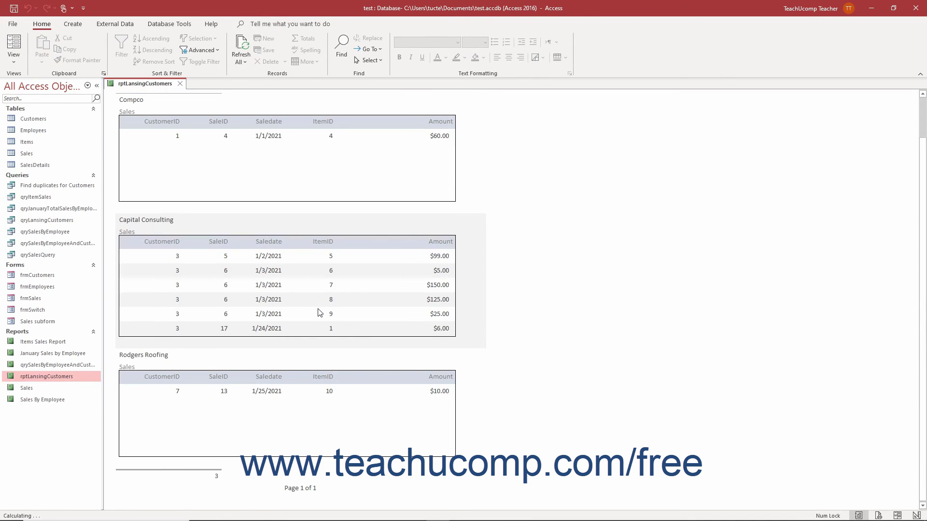